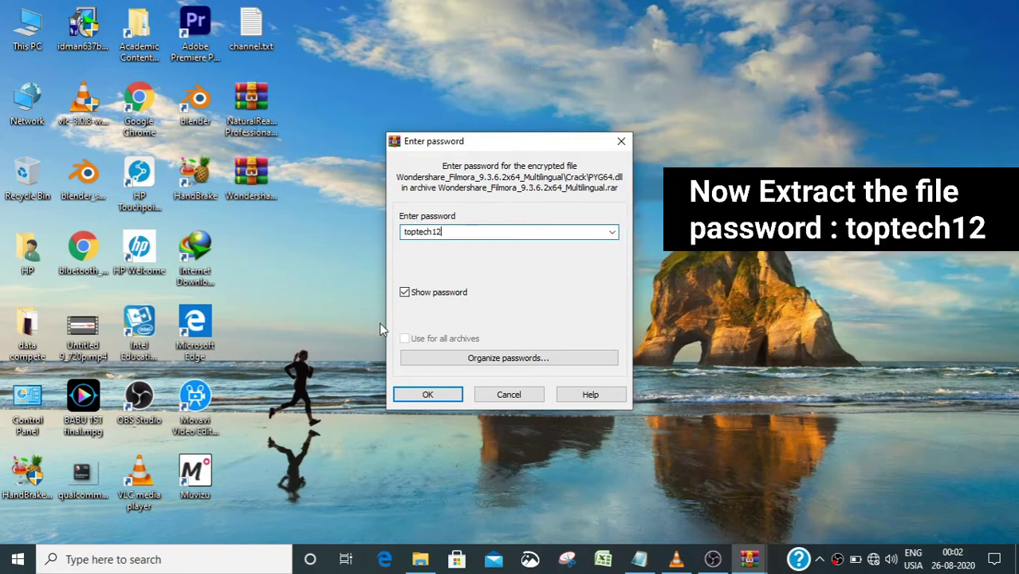
- Submit the archive password to extract Wondershare_Filmora_9.3.6.2x64_Multilingual.rar, and open the extracted folder
click(424, 397)
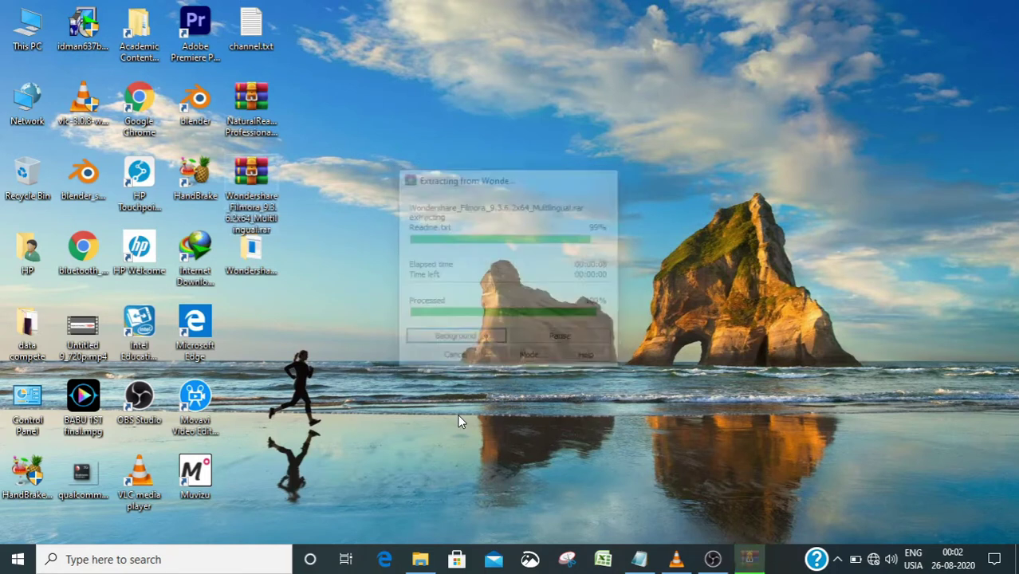
double_click(254, 252)
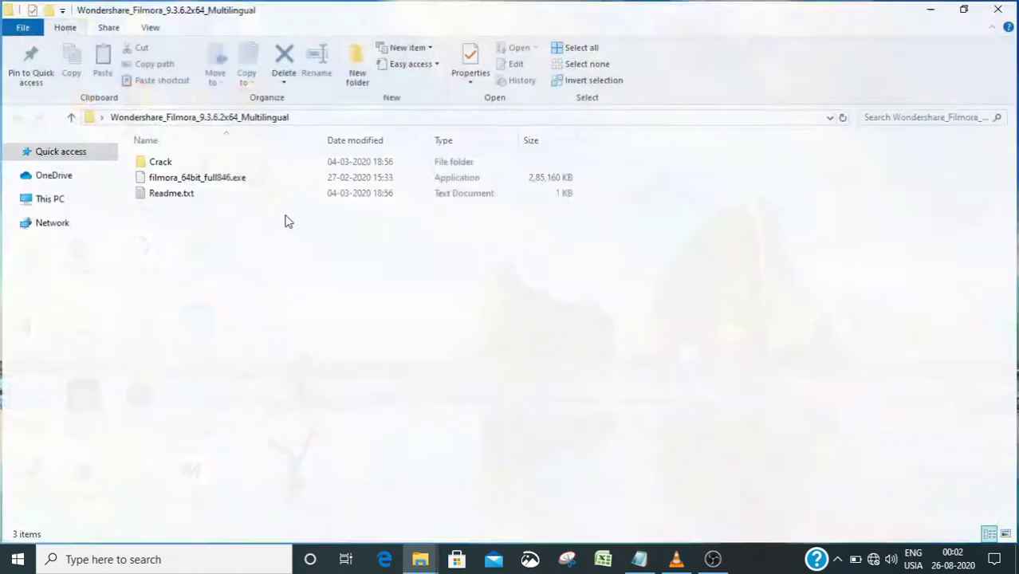
- Run filmora_64bit_full846.exe in English, accept the license agreement, and install Filmora9 into C:\Program Files\Wondershare\Filmora9
click(314, 183)
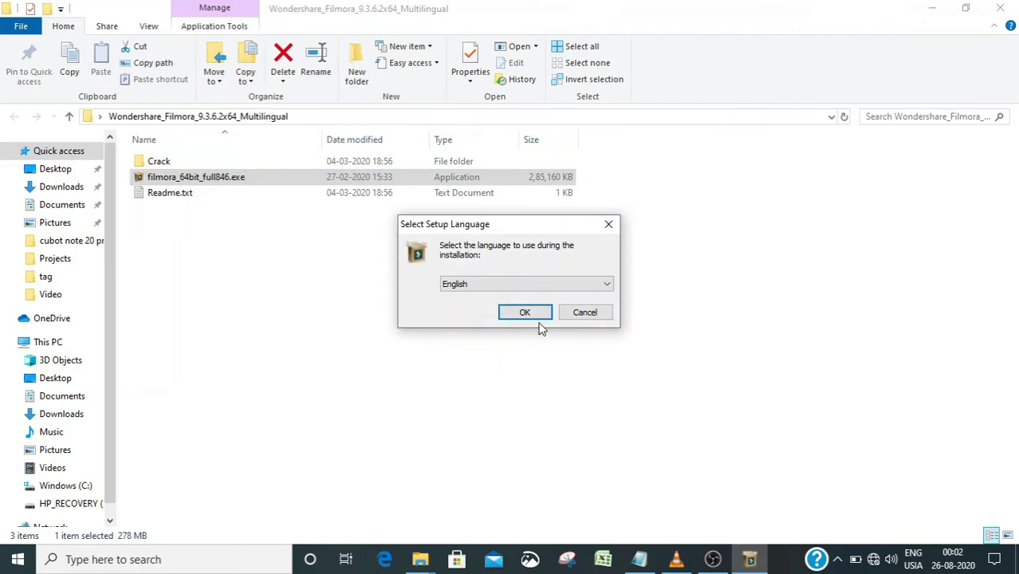
click(542, 314)
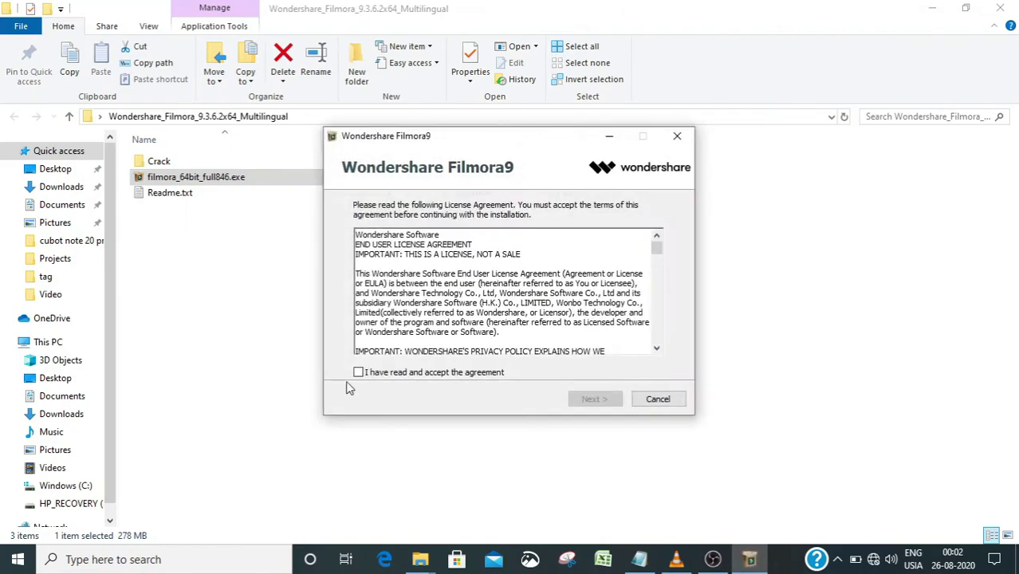
click(359, 373)
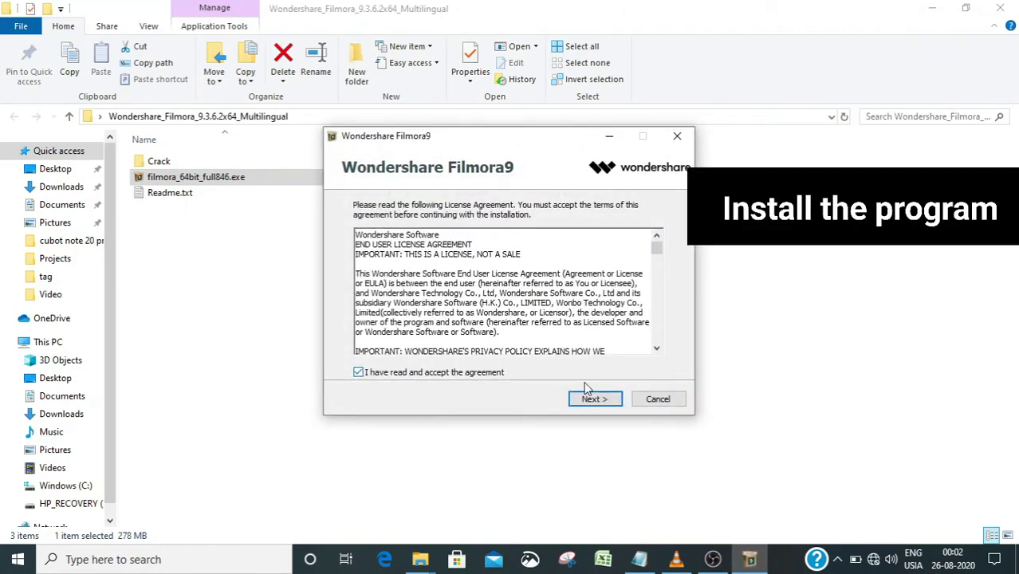
click(589, 400)
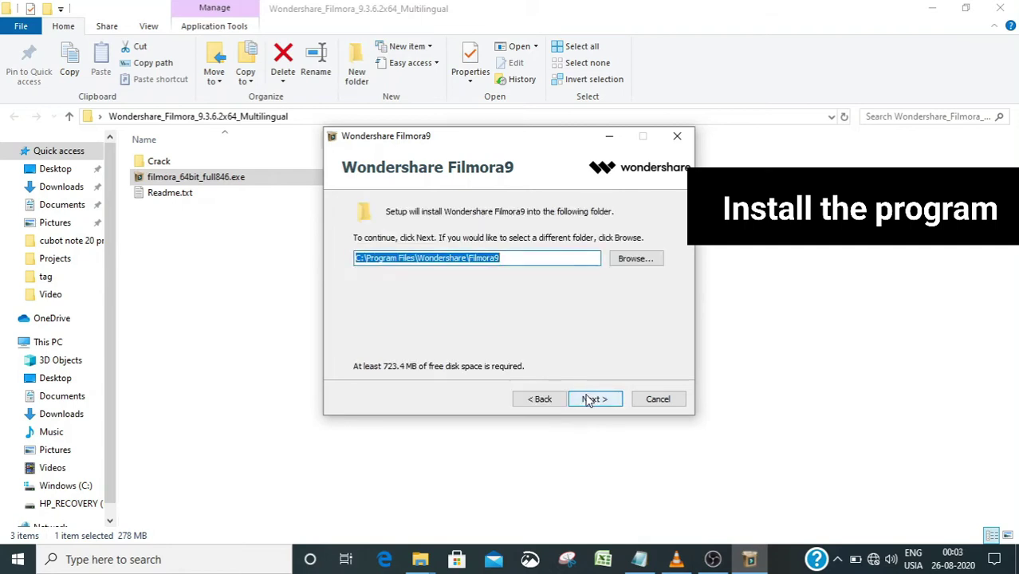
click(591, 399)
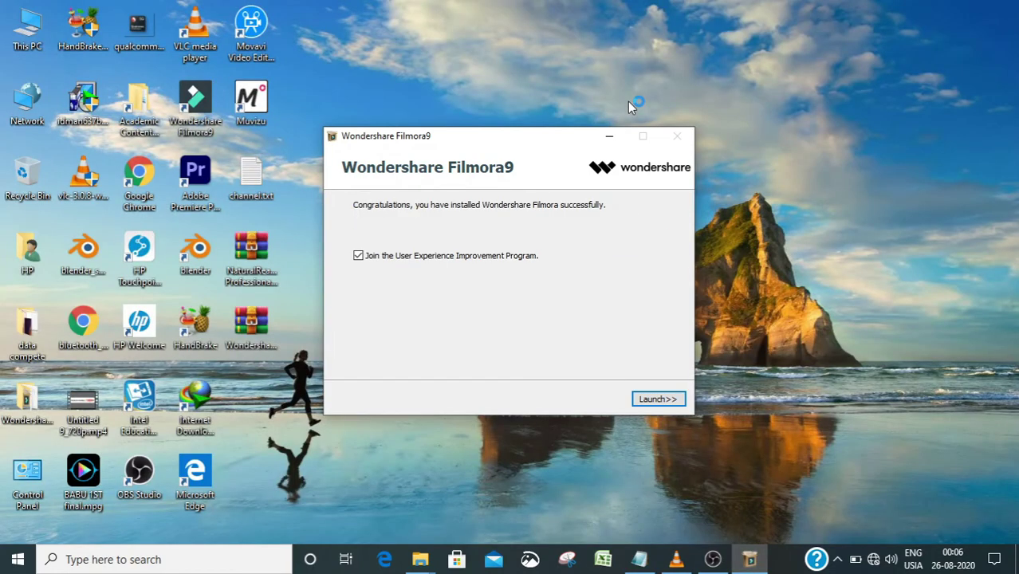
- Launch Filmora9 from the finished installer and continue past the hardware requirements and graphics driver warnings
click(637, 389)
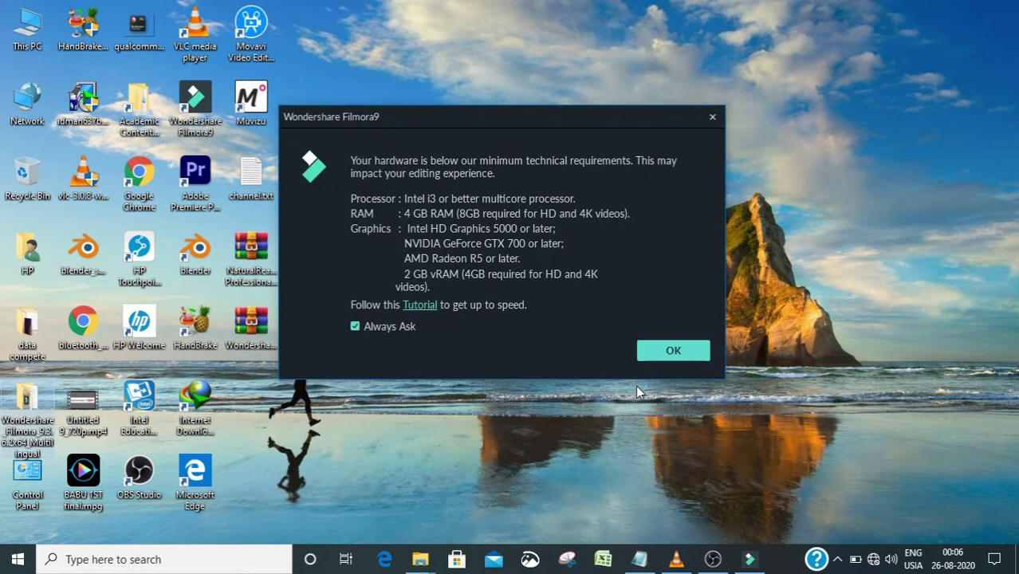
click(660, 349)
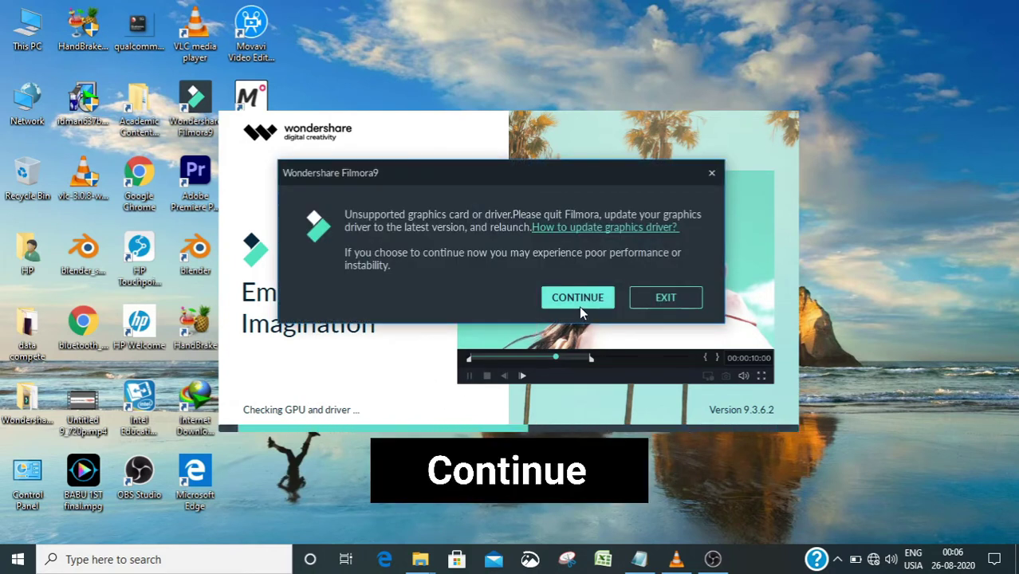
click(579, 305)
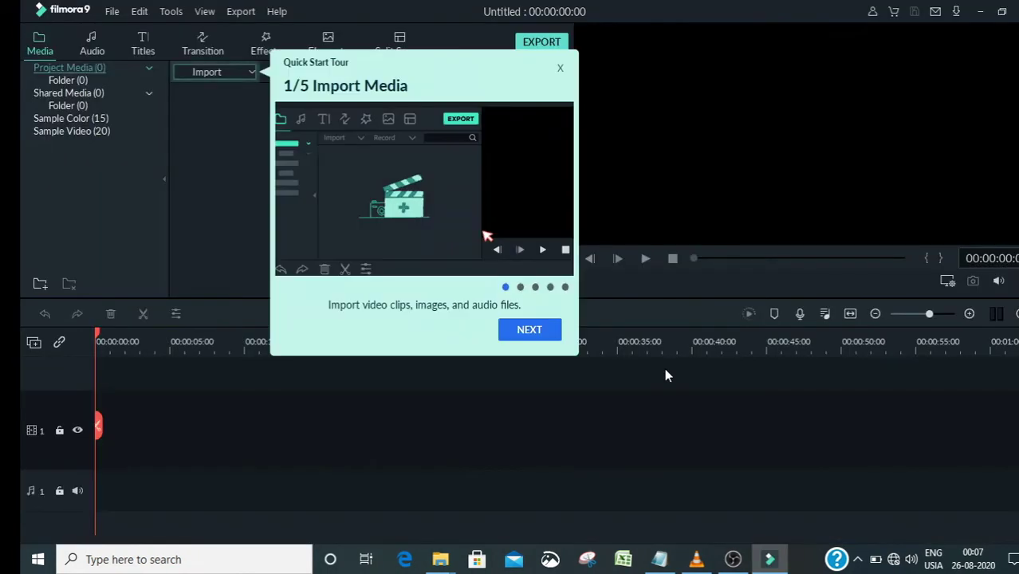
- Quit the Quick Start Tour and dismiss the offline notice
click(560, 69)
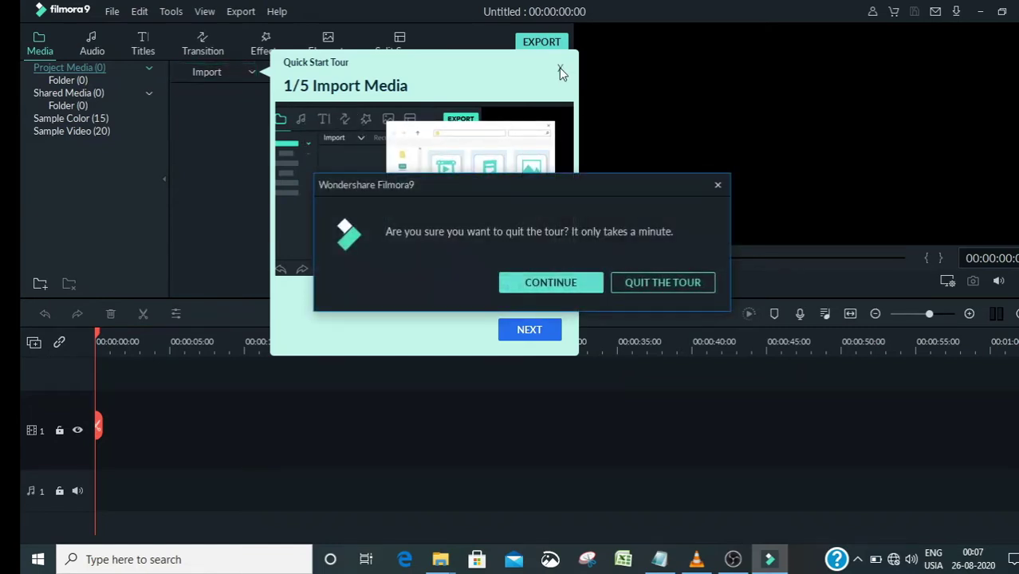
click(658, 285)
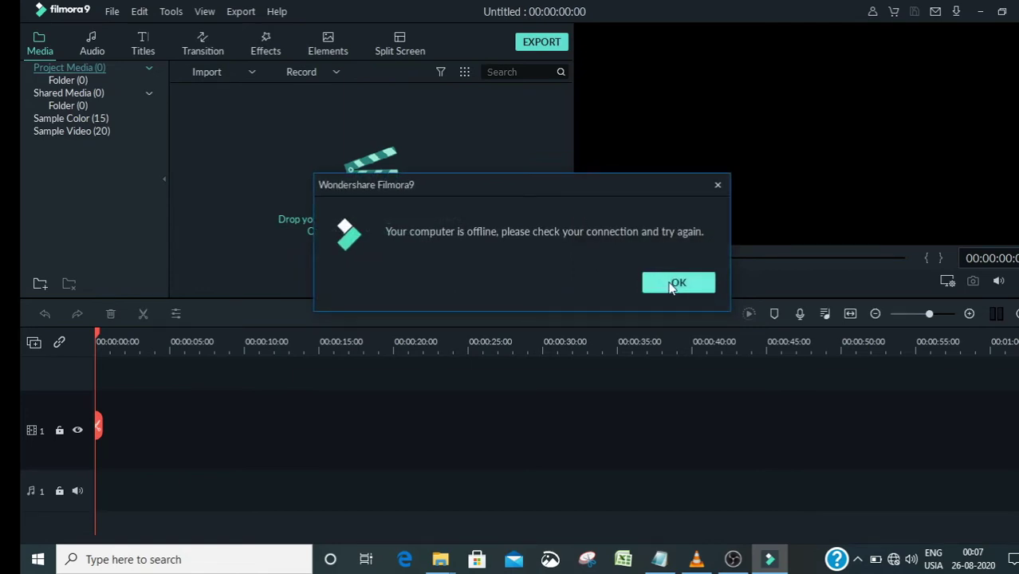
click(671, 285)
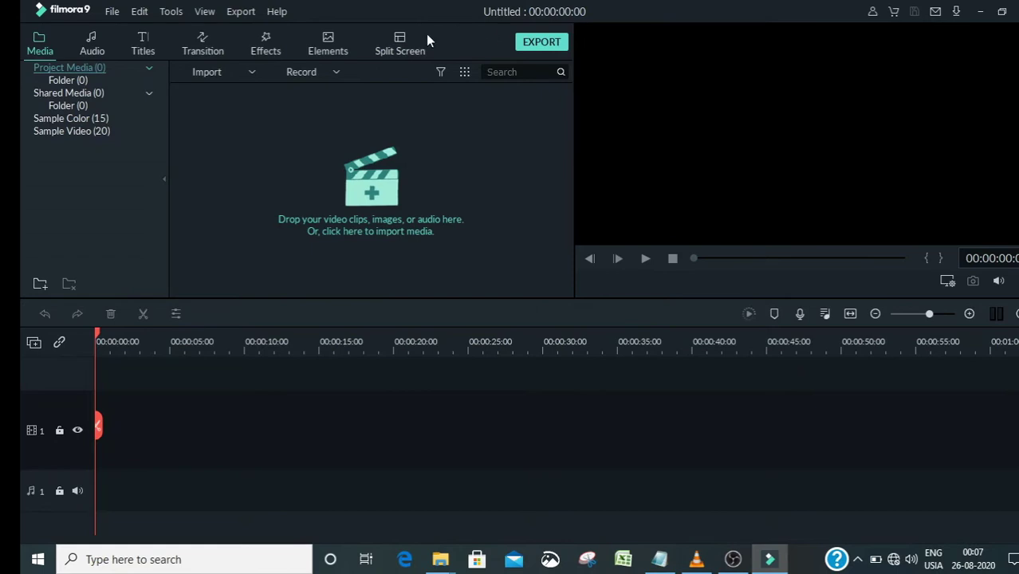
- Check the activation status of Filmora9, and close the activation window and the program
click(275, 12)
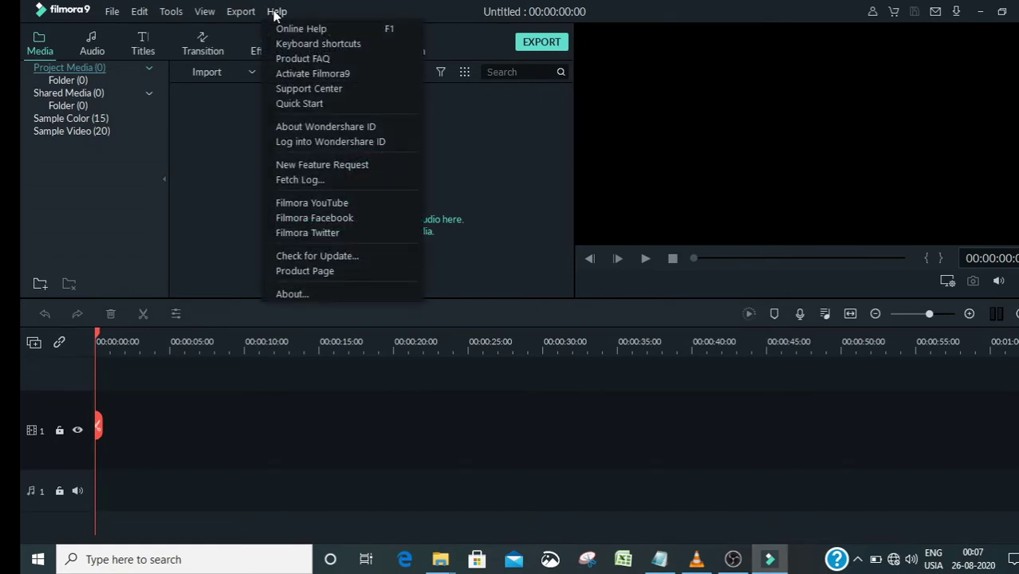
click(302, 76)
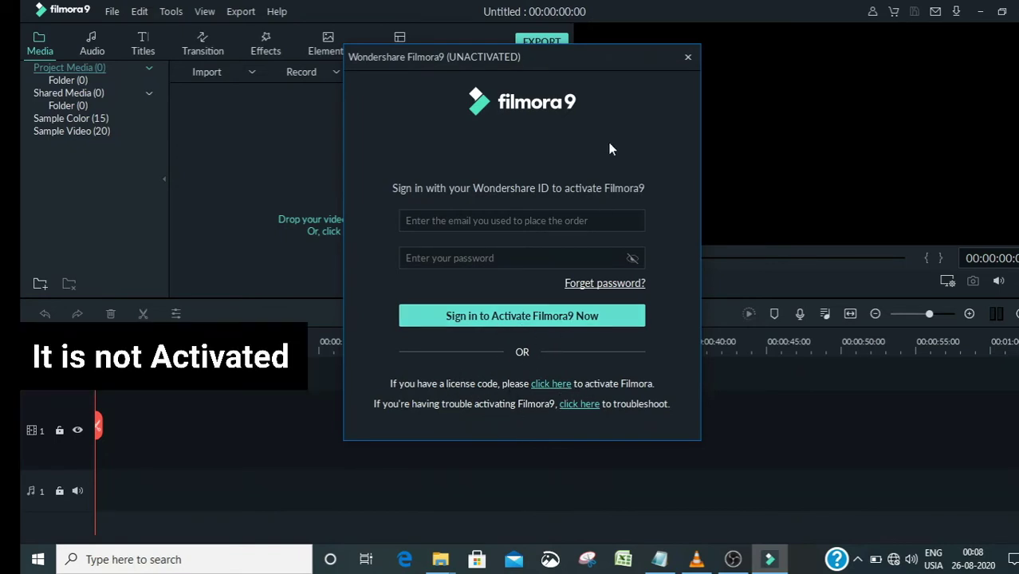
click(689, 58)
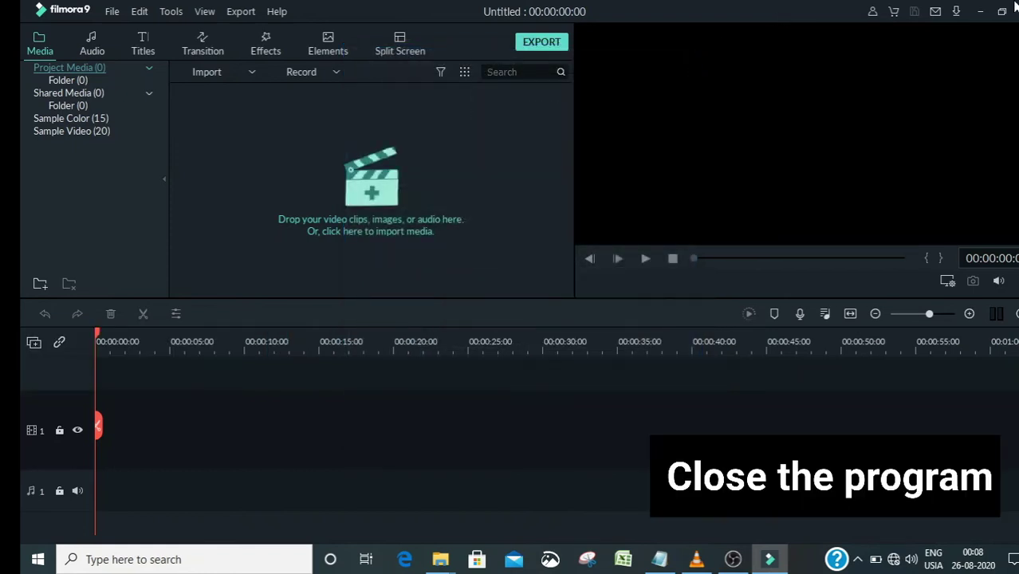
key(alt+F4)
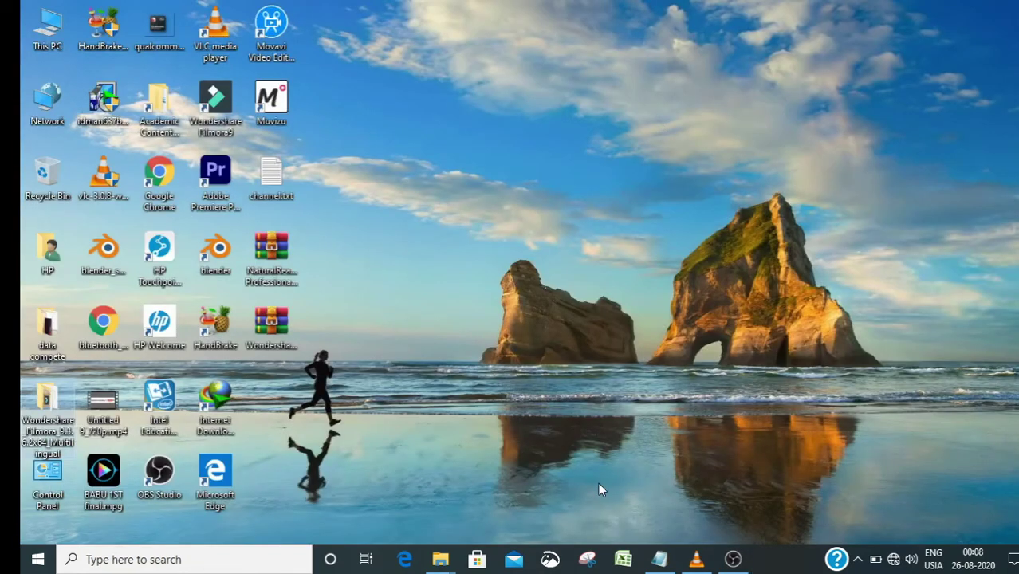
- Copy PYG64.dll and winmm.dll from the Crack folder inside the extracted Wondershare_Filmora_9.3.6.2x64_Multilingual folder
mouse_move(441, 560)
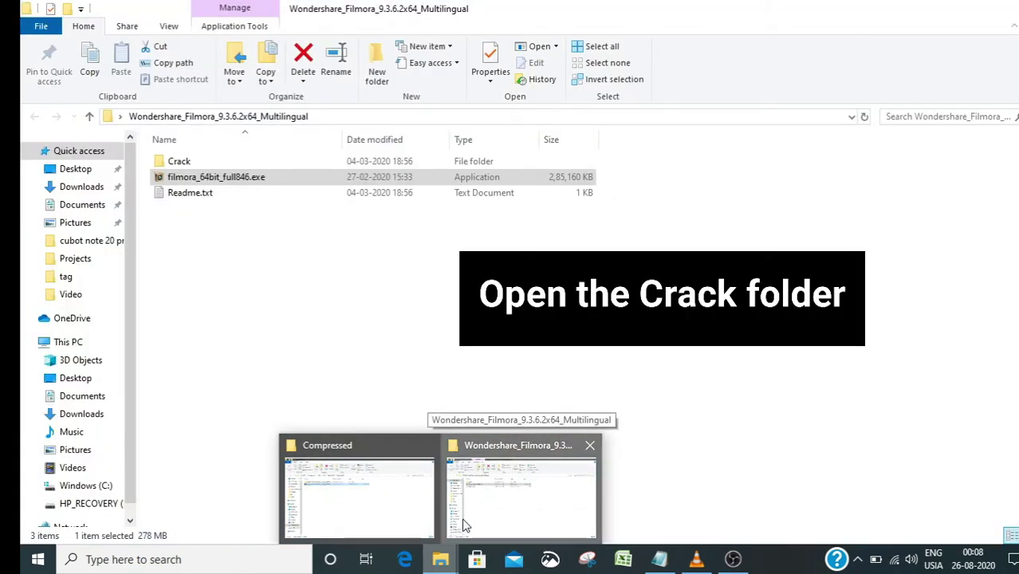
click(465, 525)
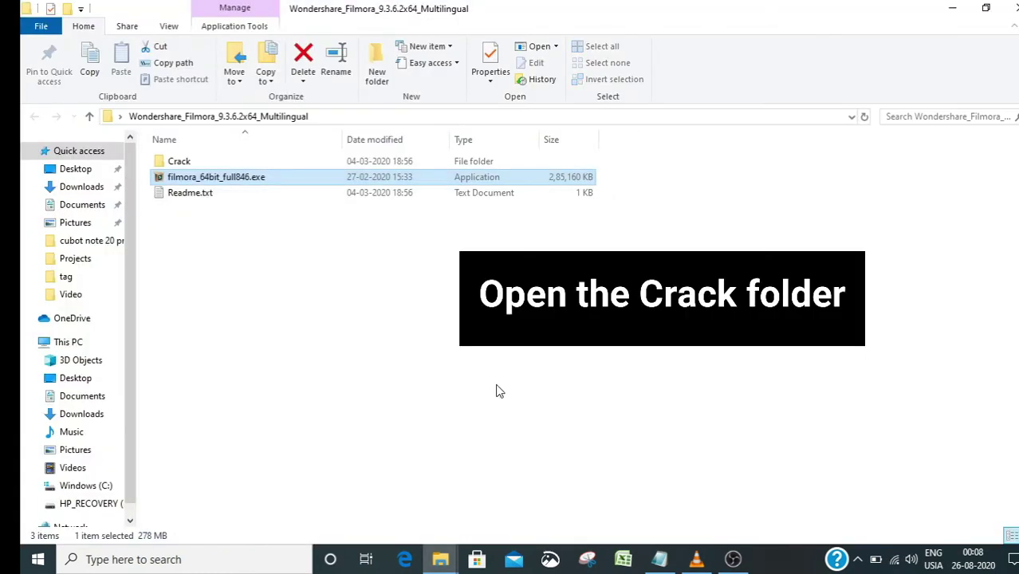
double_click(482, 162)
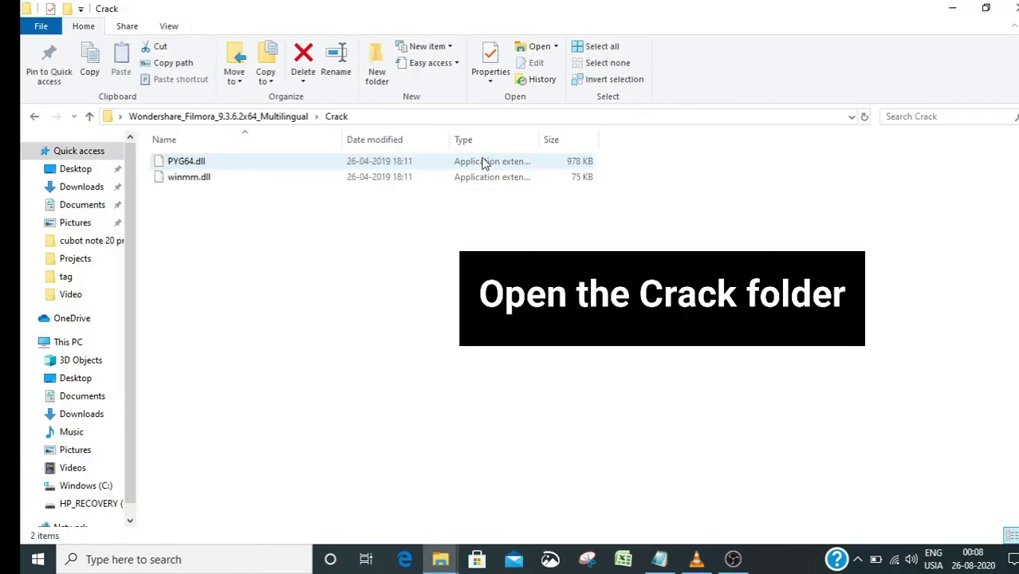
drag(416, 193, 427, 165)
right_click(426, 162)
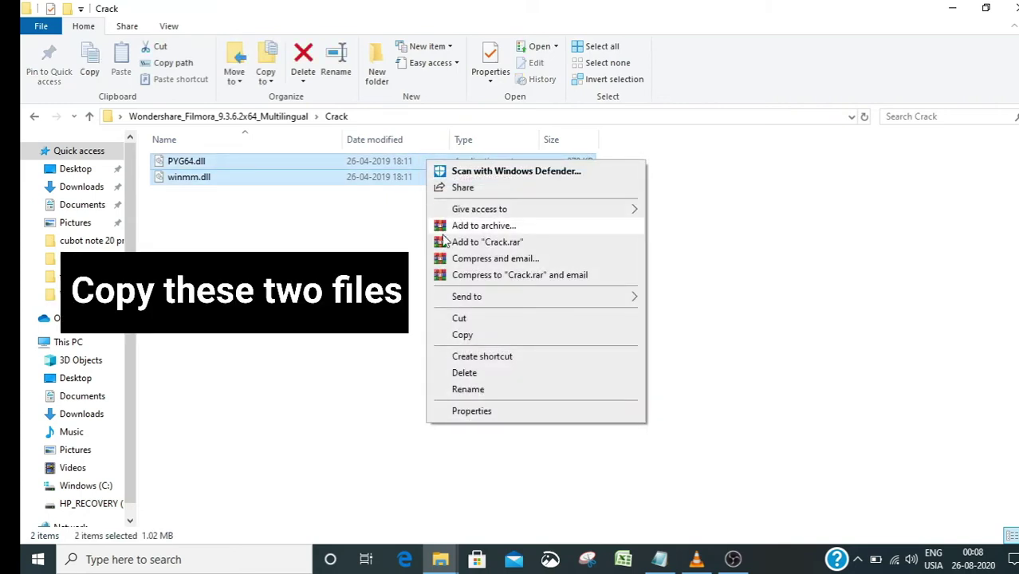
click(459, 335)
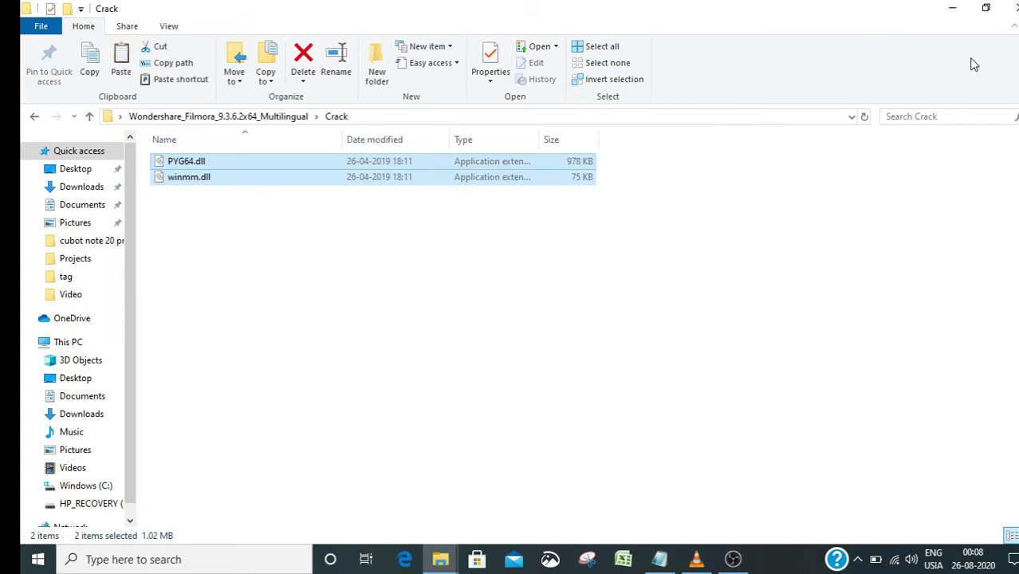
- Open the file location of the Wondershare Filmora9 desktop shortcut and paste the two copied DLL files there
click(954, 9)
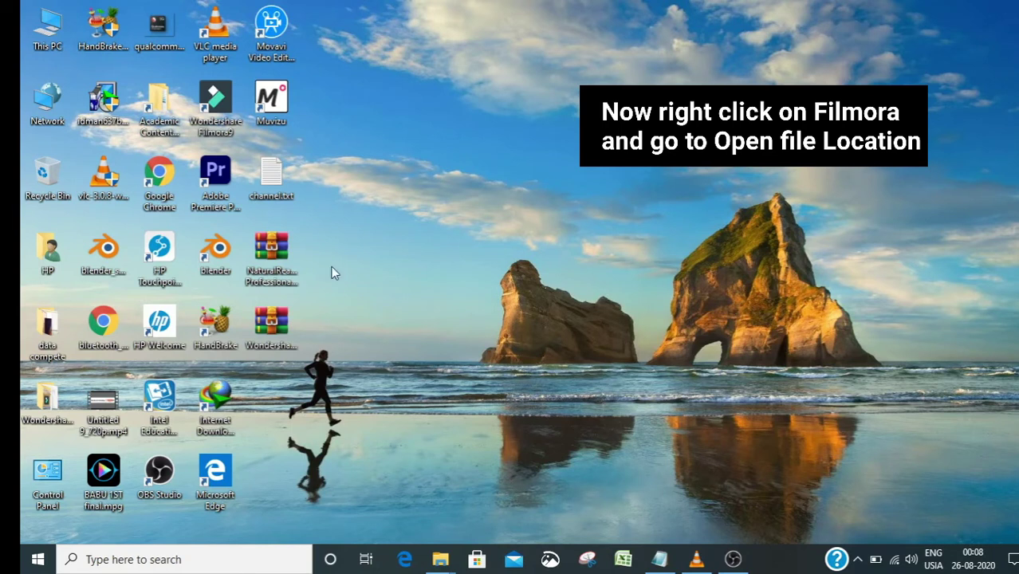
right_click(228, 118)
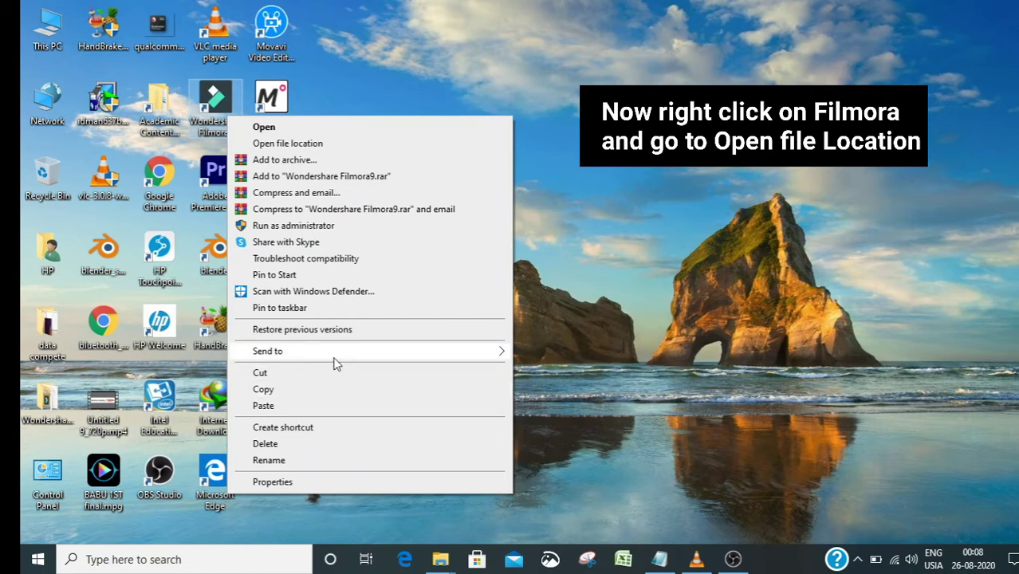
click(450, 146)
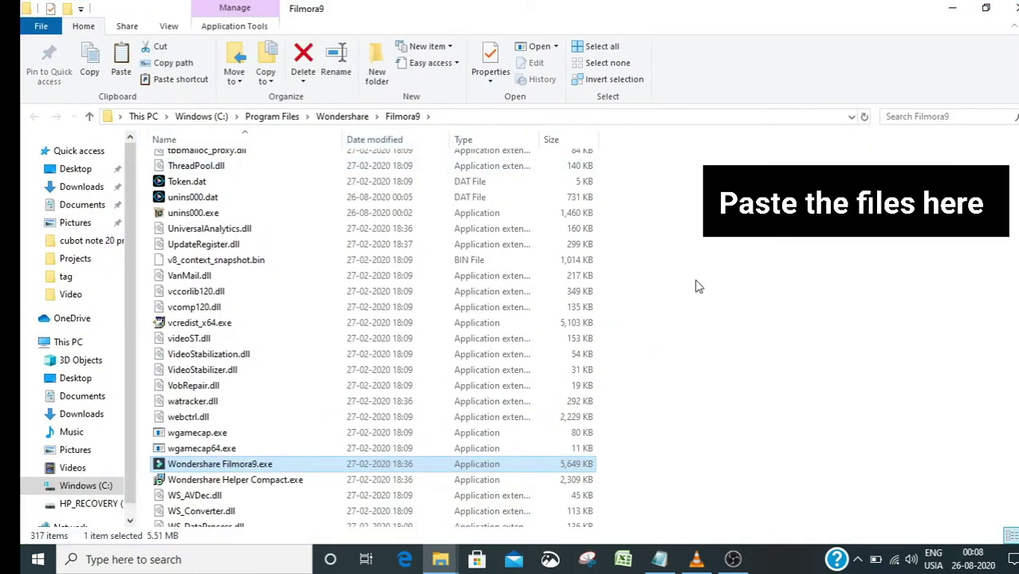
click(696, 286)
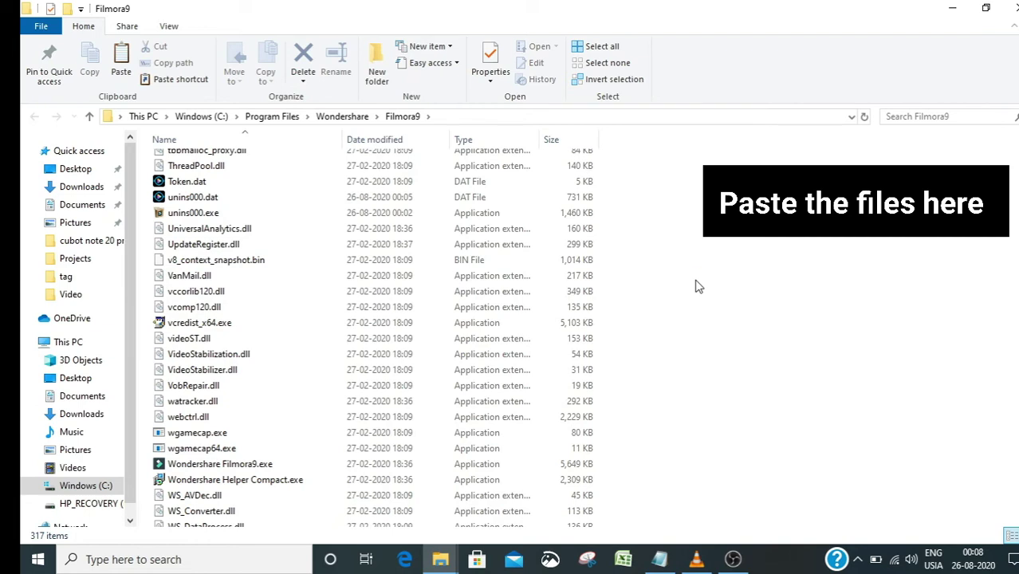
key(ctrl+v)
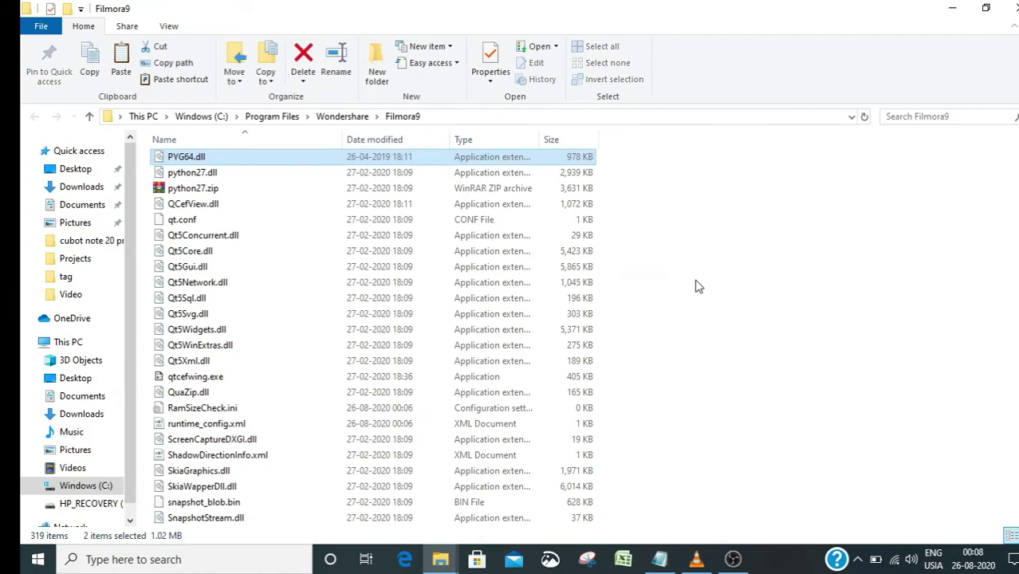
- Start Wondershare Filmora9.exe from the installation folder, close the folder window, and dismiss the hardware requirements warning
click(708, 527)
drag(1015, 179, 1014, 472)
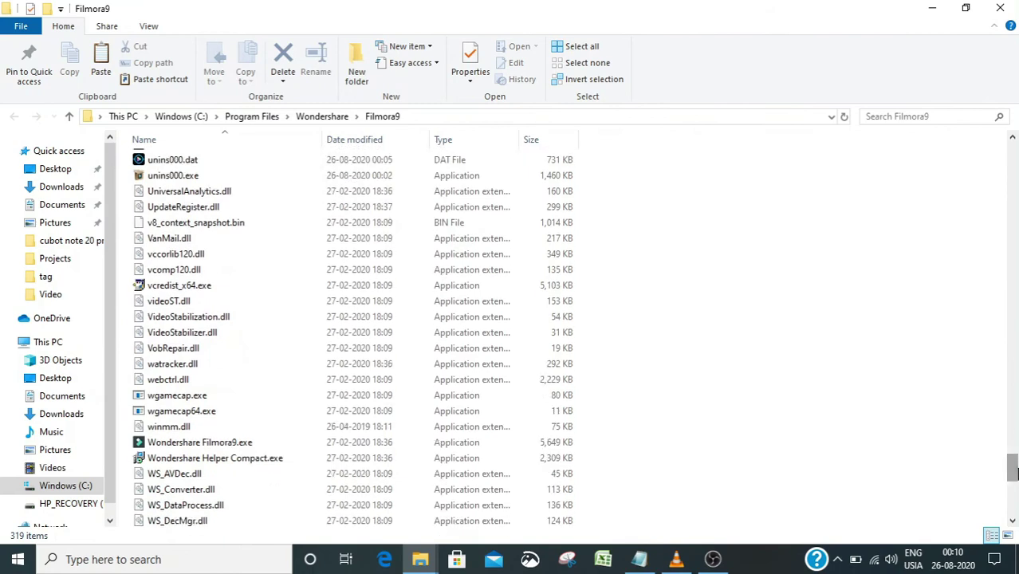
double_click(408, 447)
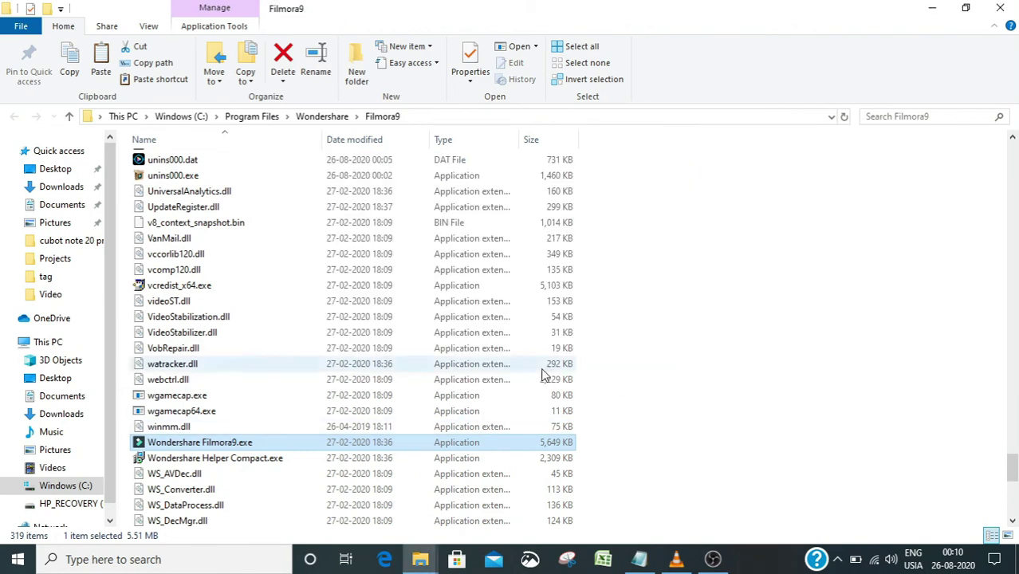
click(1000, 8)
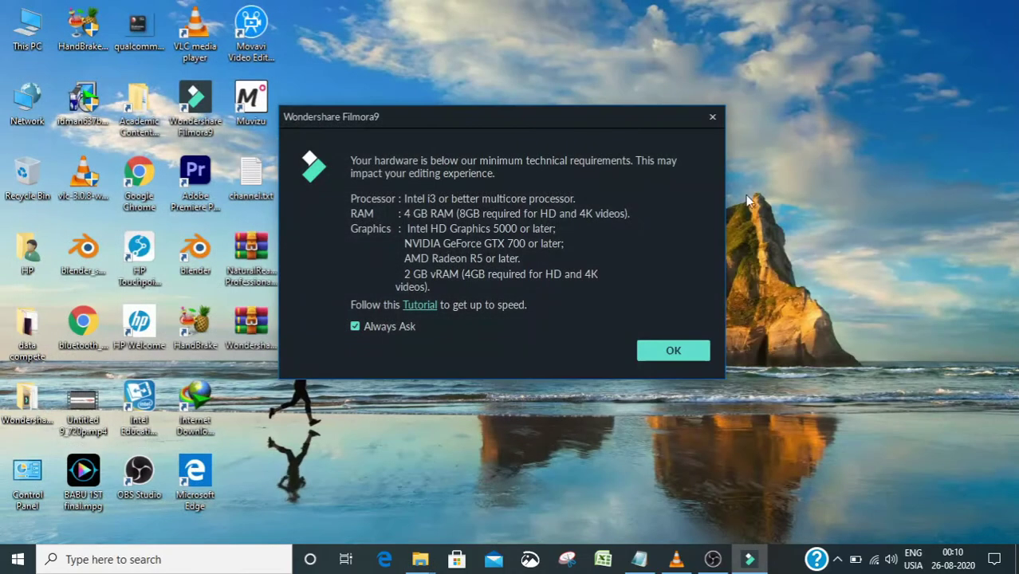
click(670, 347)
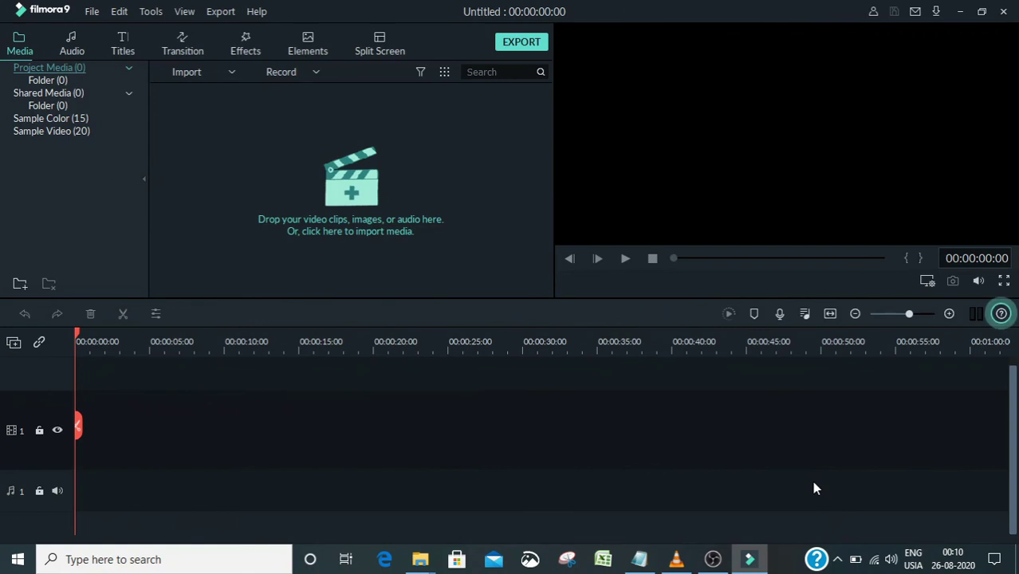
- Recheck the Filmora9 activation status in the restarted program and dismiss the activation window
click(257, 11)
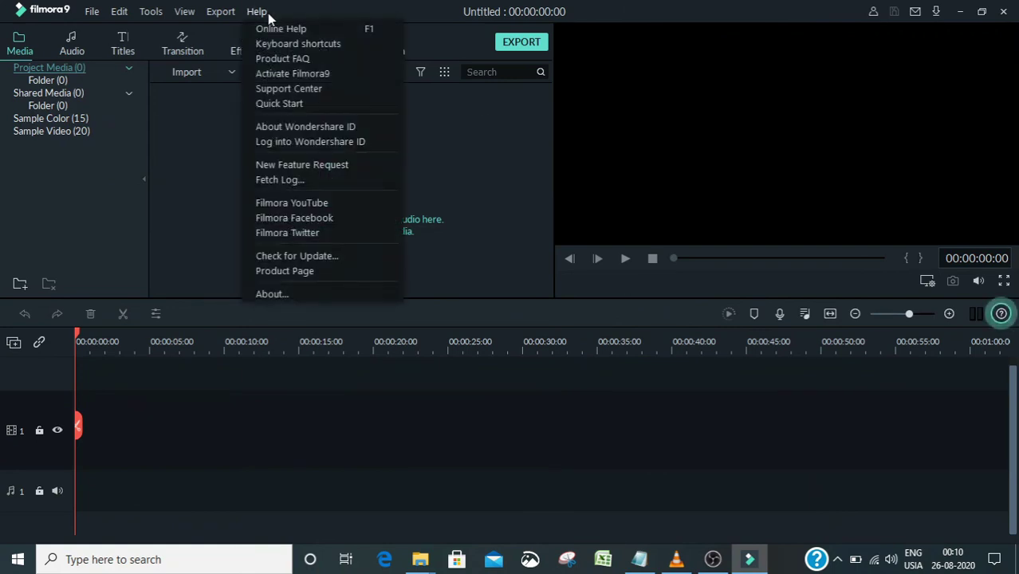
click(283, 77)
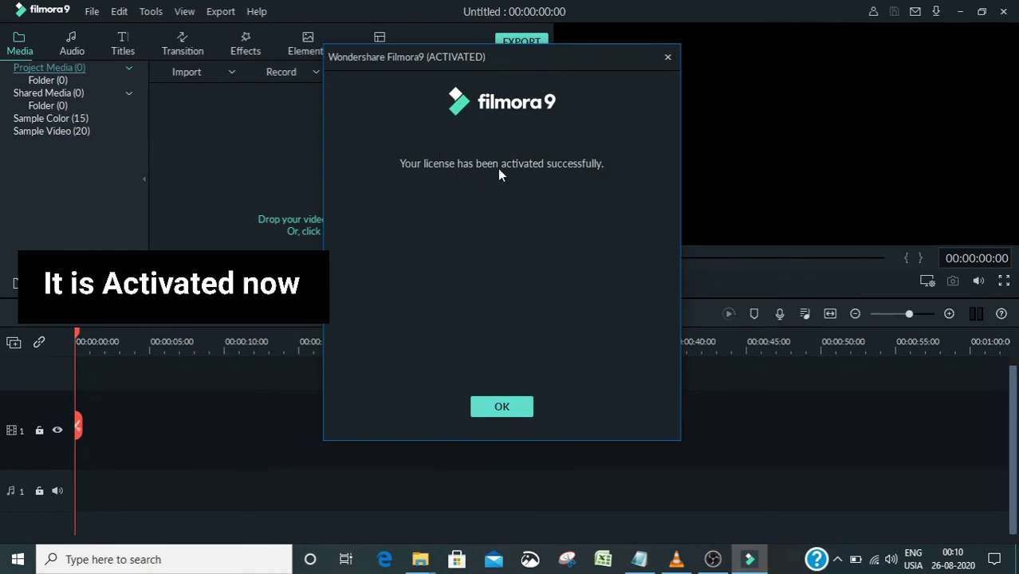
click(503, 407)
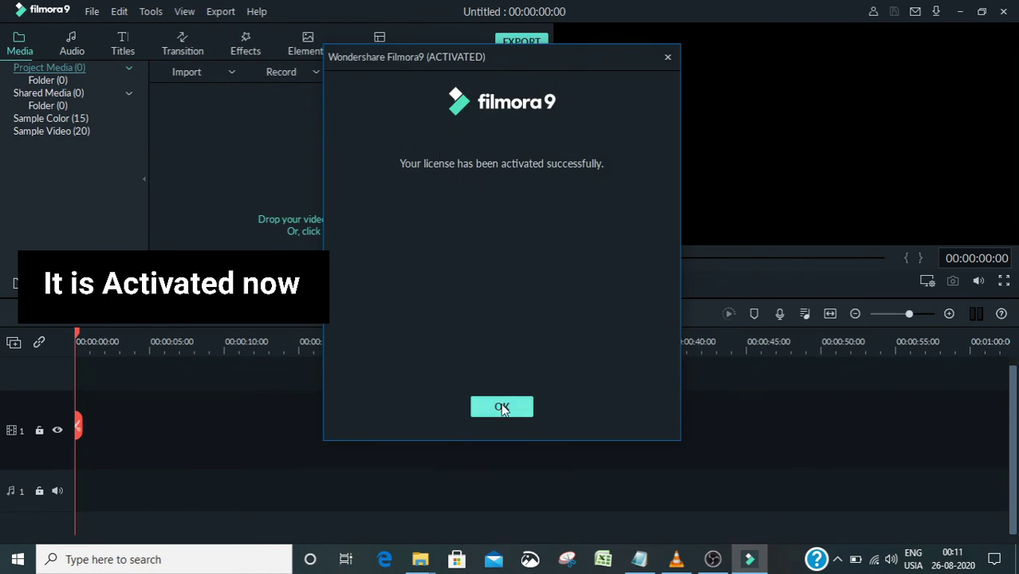